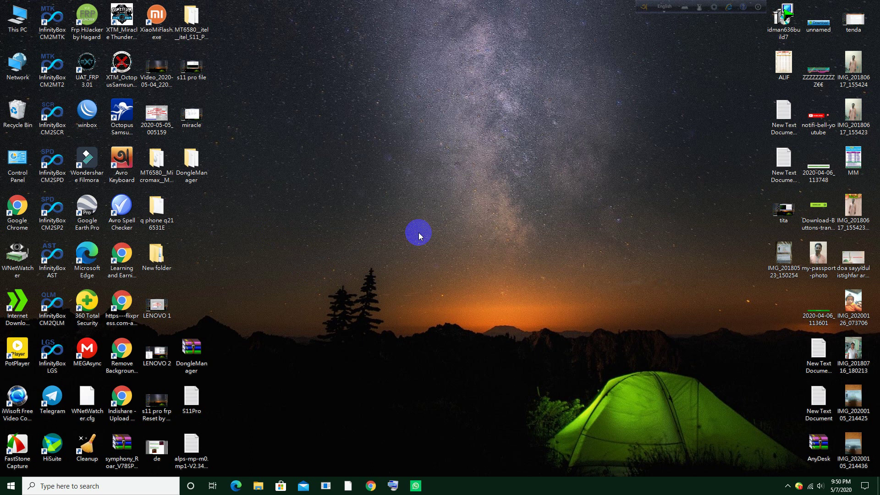
# Launch the DongleManager application from the DongleManager folder on the desktop.
pyautogui.doubleClick(192, 162)
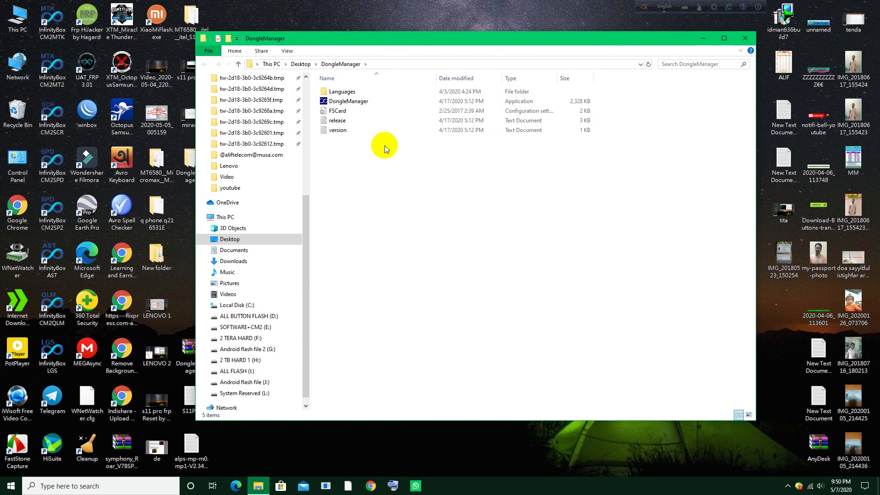
pyautogui.click(369, 102)
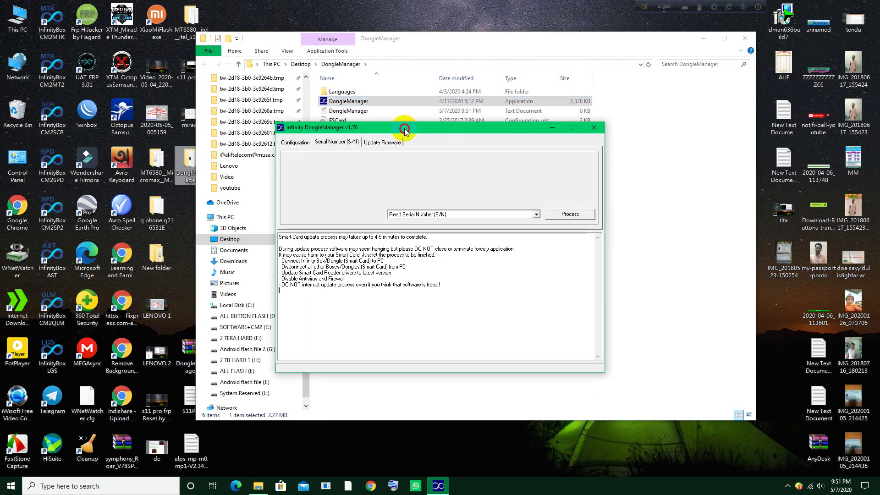
pyautogui.moveTo(404, 121); pyautogui.dragTo(416, 110)
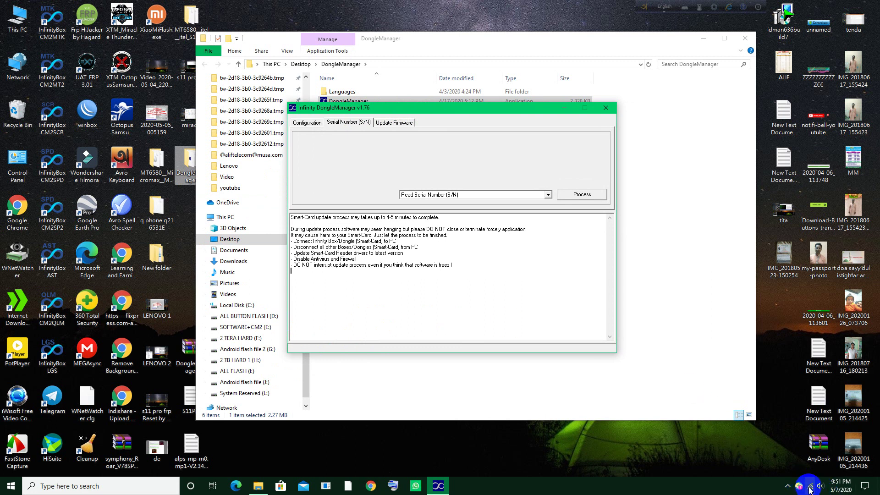
# Run the firmware update for the connected Infinity box/dongle.
pyautogui.moveTo(813, 488)
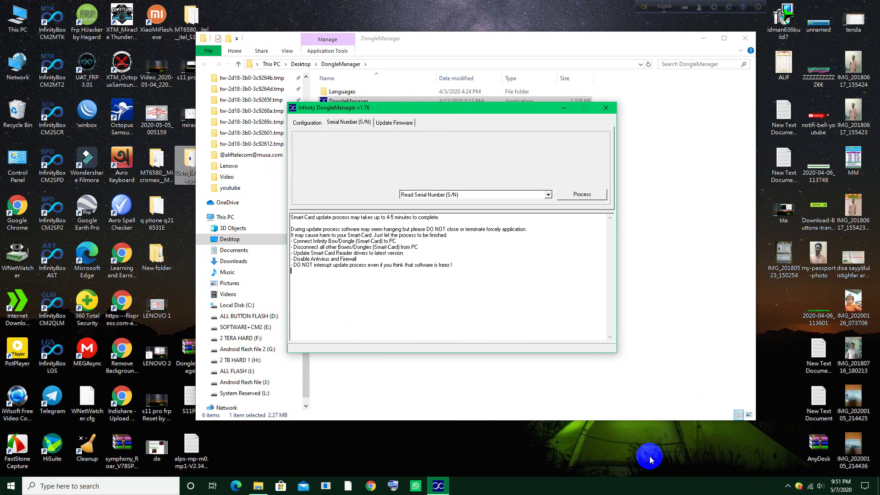
pyautogui.click(397, 127)
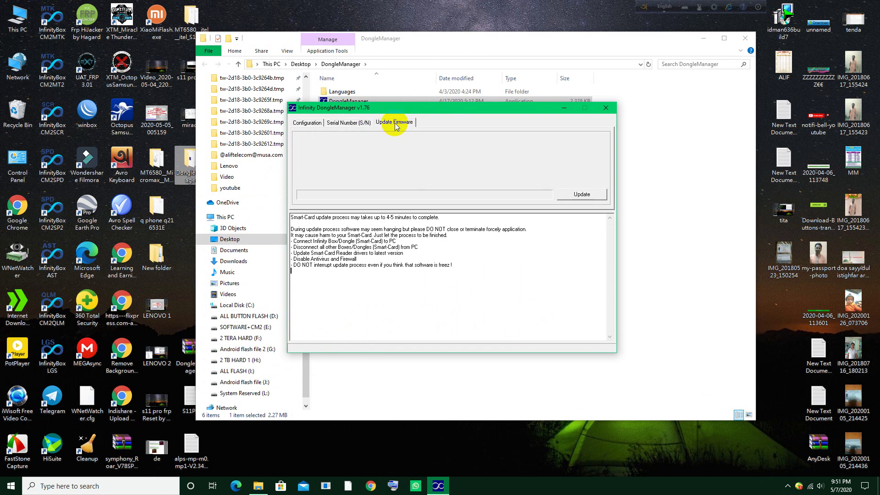
pyautogui.click(581, 194)
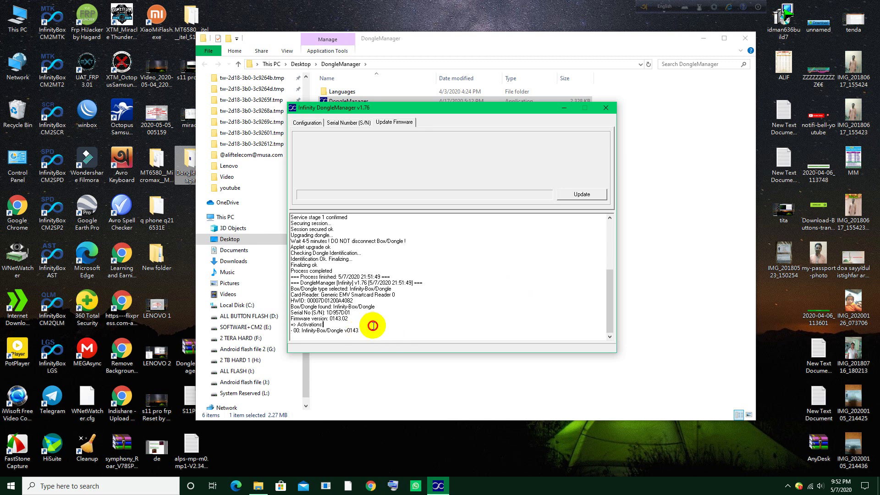
# Review the firmware update log from its final lines back to the start.
pyautogui.moveTo(373, 325); pyautogui.dragTo(279, 215)
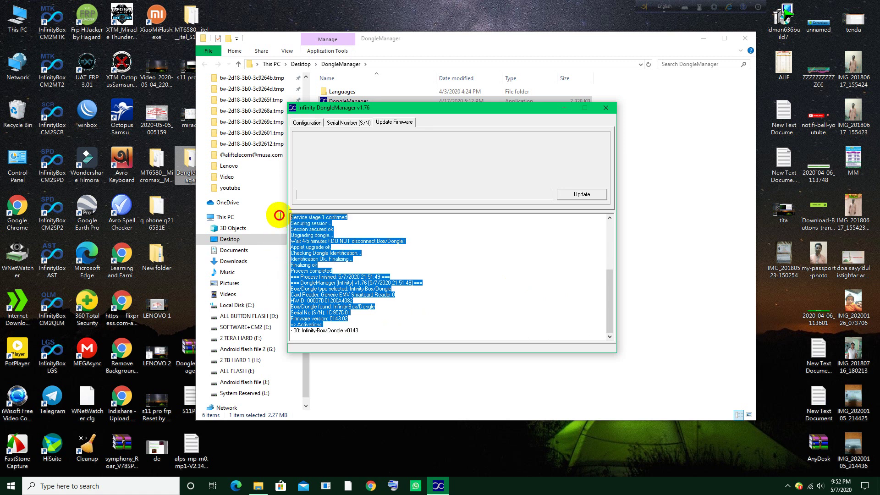
pyautogui.click(515, 296)
pyautogui.moveTo(394, 331); pyautogui.dragTo(287, 204)
pyautogui.click(497, 281)
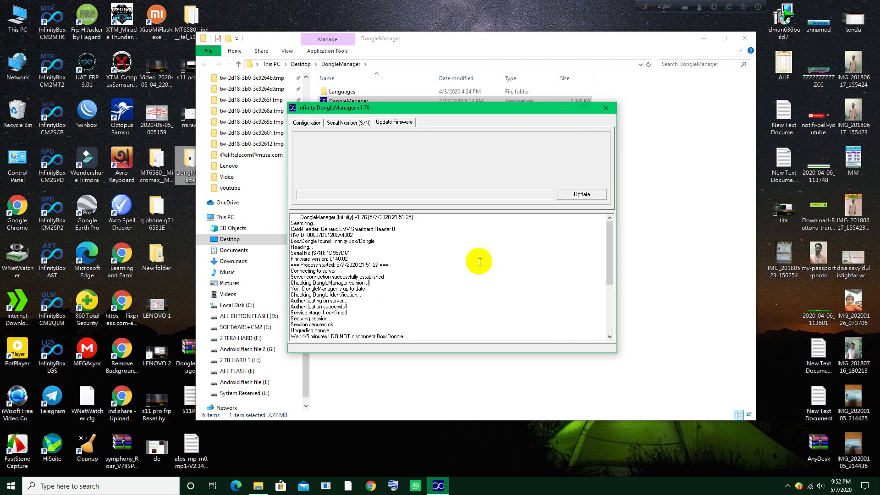
# Close Infinity DongleManager and its folder window.
pyautogui.click(605, 108)
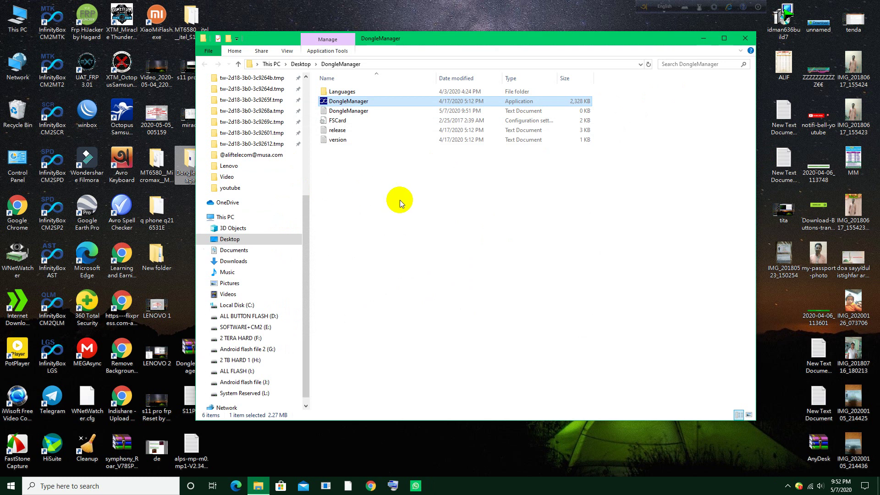
pyautogui.click(745, 38)
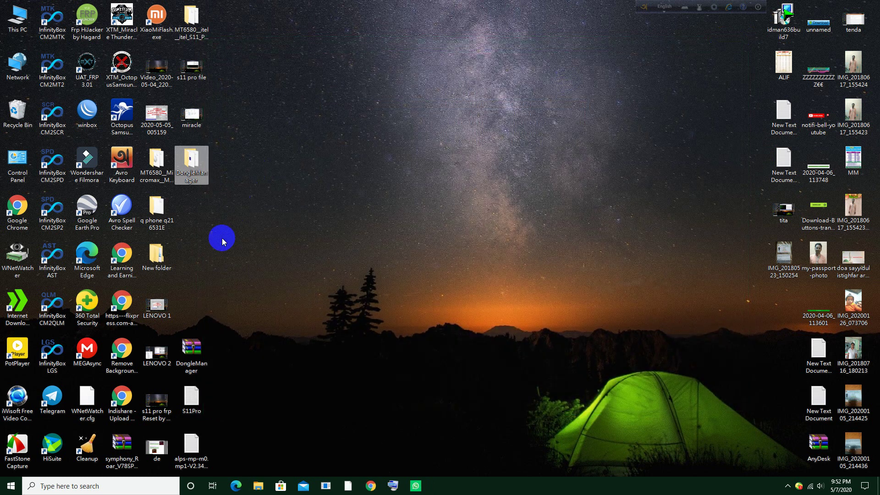
pyautogui.click(216, 279)
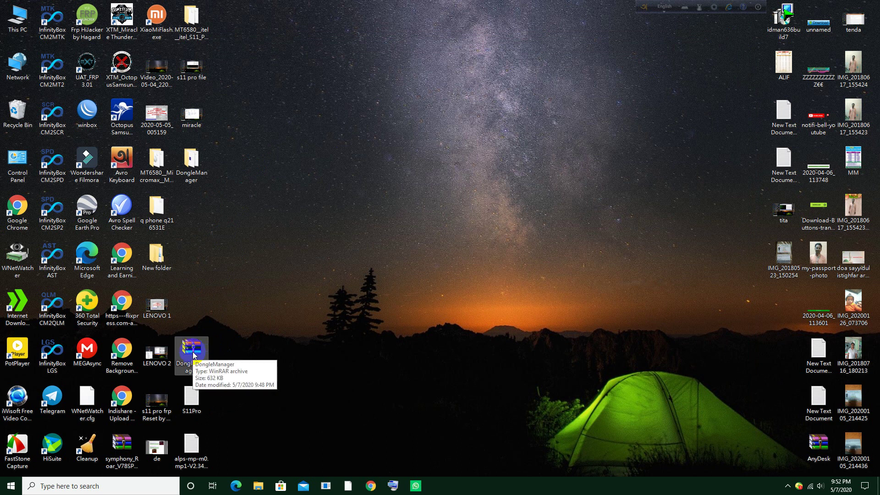
pyautogui.click(334, 240)
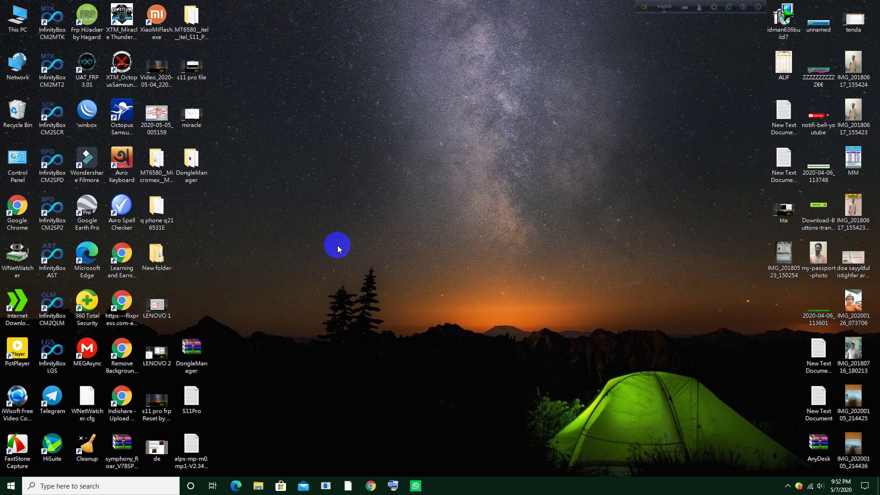
# Launch InfinityBox CM2SP2 from the desktop with administrator rights and move its window higher on the desktop.
pyautogui.rightClick(51, 216)
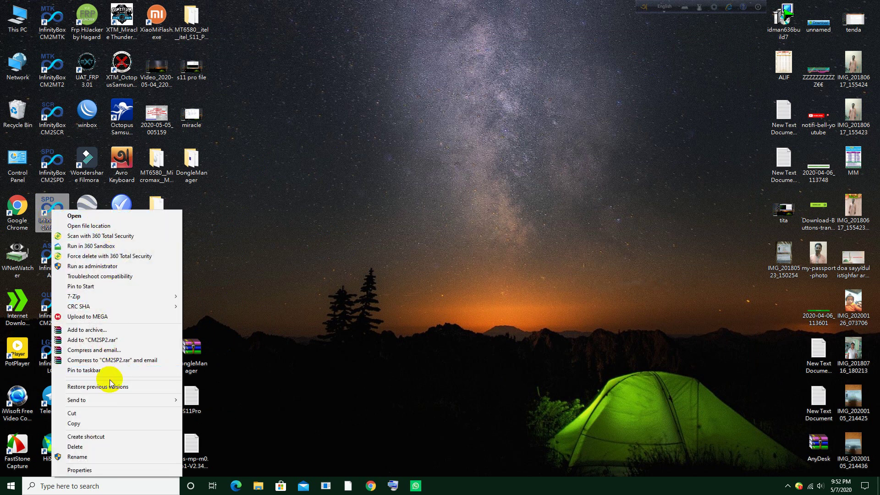
pyautogui.click(110, 266)
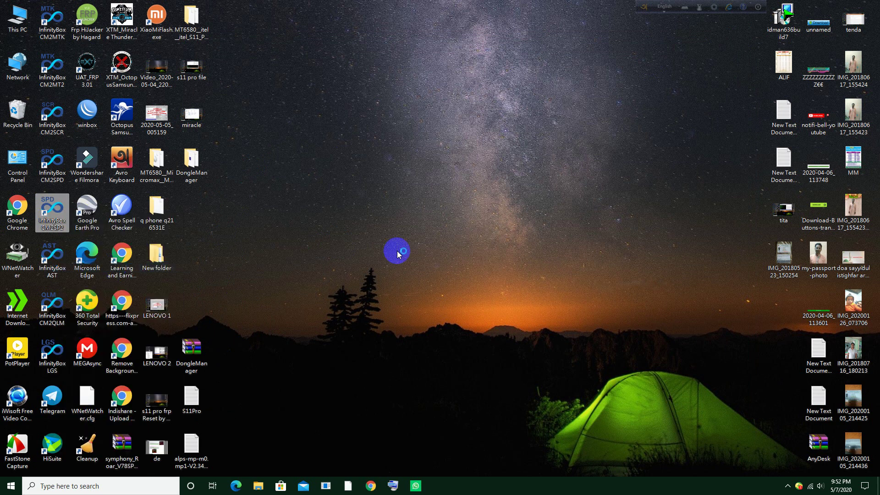
pyautogui.click(398, 254)
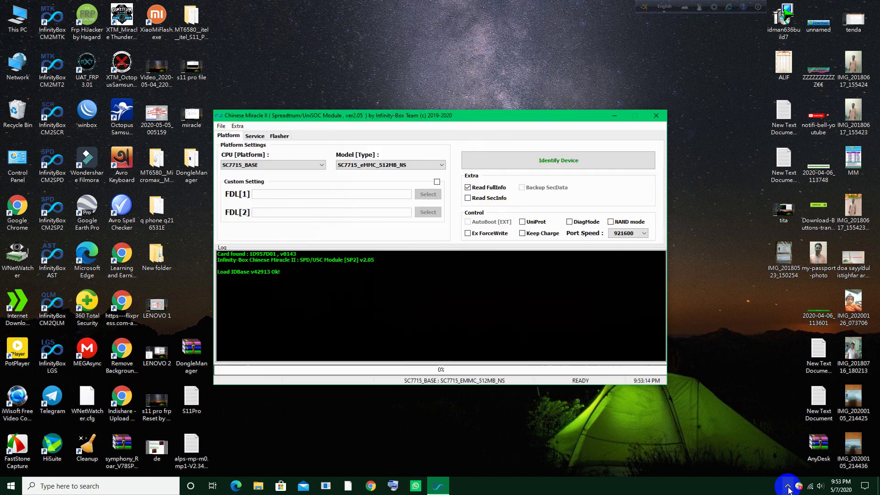
pyautogui.moveTo(477, 118); pyautogui.dragTo(510, 59)
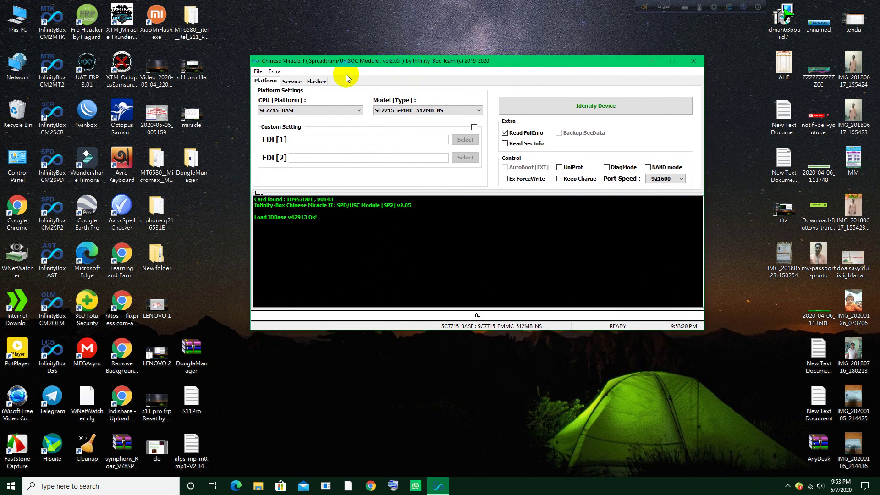
pyautogui.moveTo(526, 62); pyautogui.dragTo(534, 72)
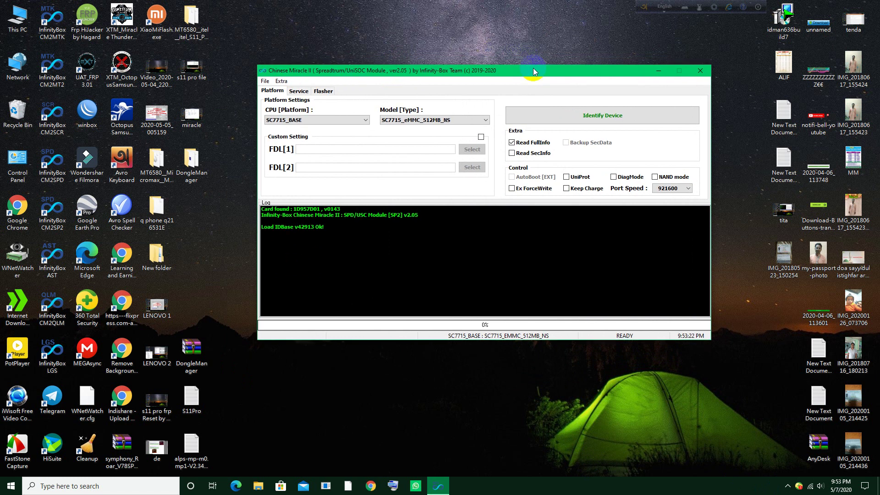
# Set the CPU platform to Symphony and view the models available for it, leaving i68 selected.
pyautogui.click(469, 120)
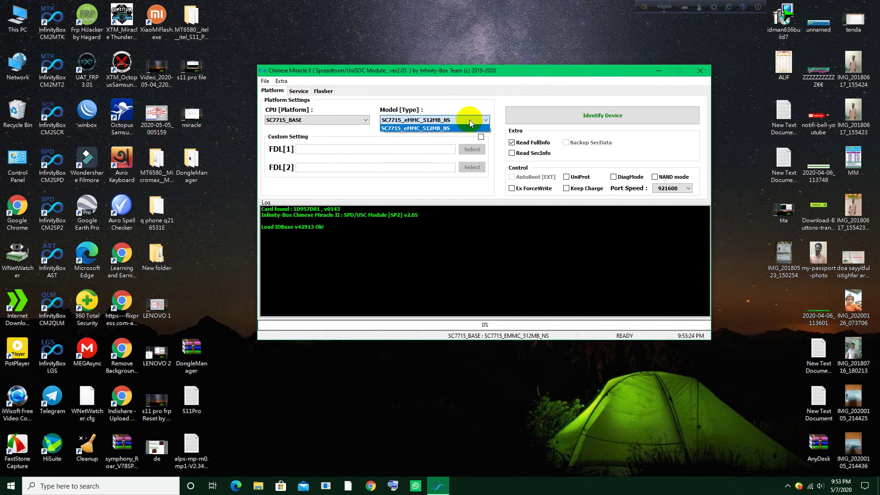
pyautogui.click(470, 119)
pyautogui.click(329, 120)
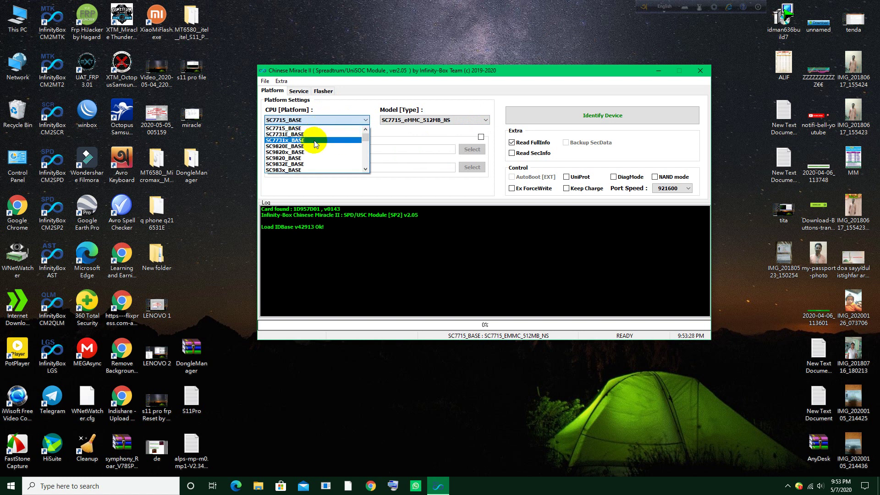
pyautogui.scroll(-10, 316, 161)
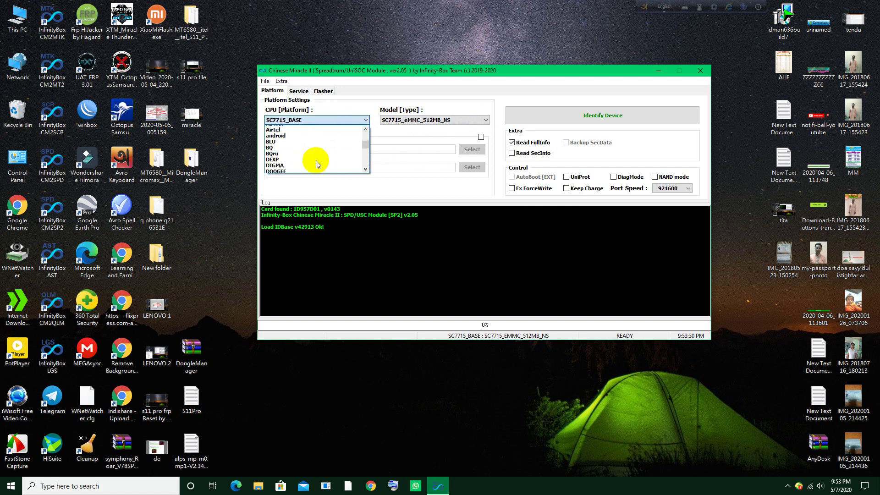
pyautogui.scroll(-15, 315, 160)
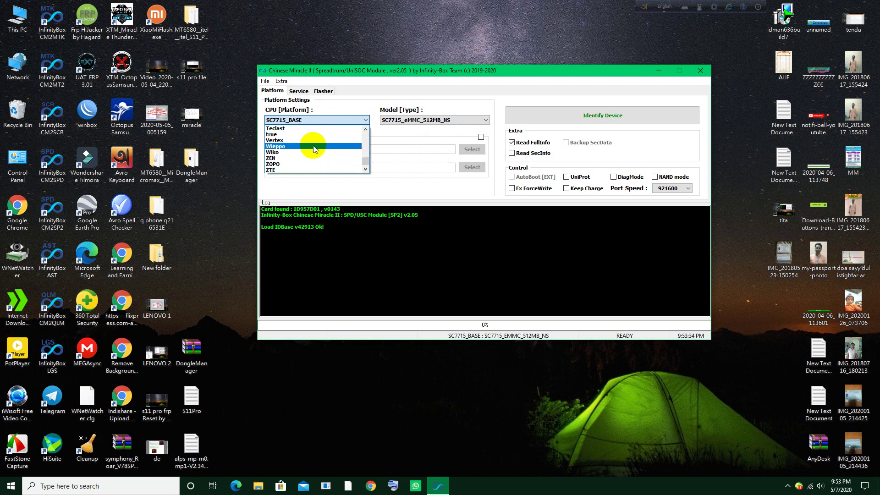
pyautogui.scroll(1, 308, 155)
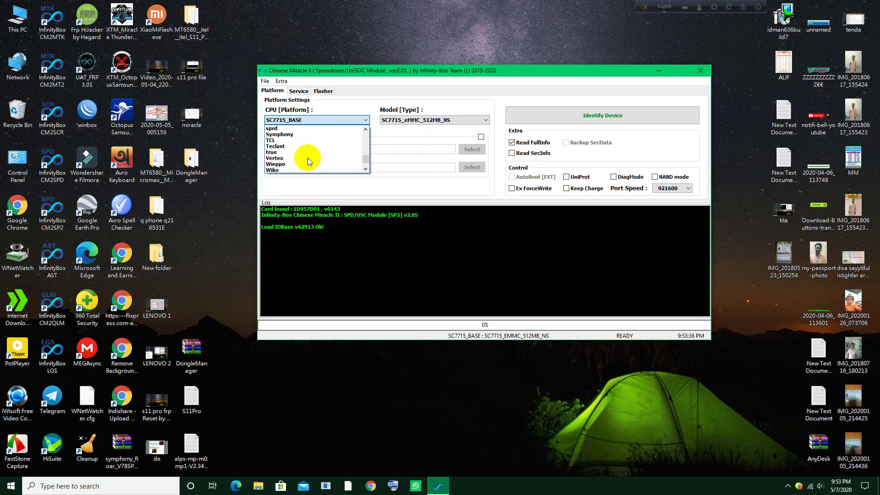
pyautogui.click(309, 129)
pyautogui.click(317, 119)
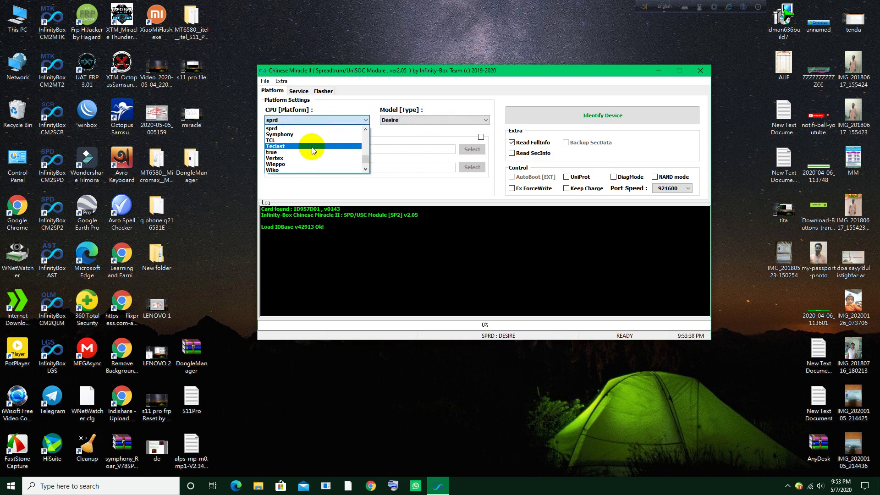
pyautogui.click(309, 134)
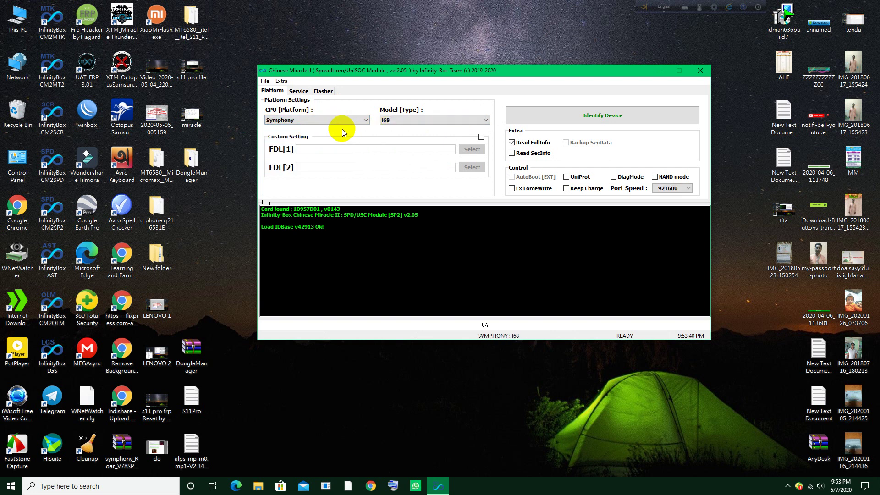
pyautogui.click(444, 122)
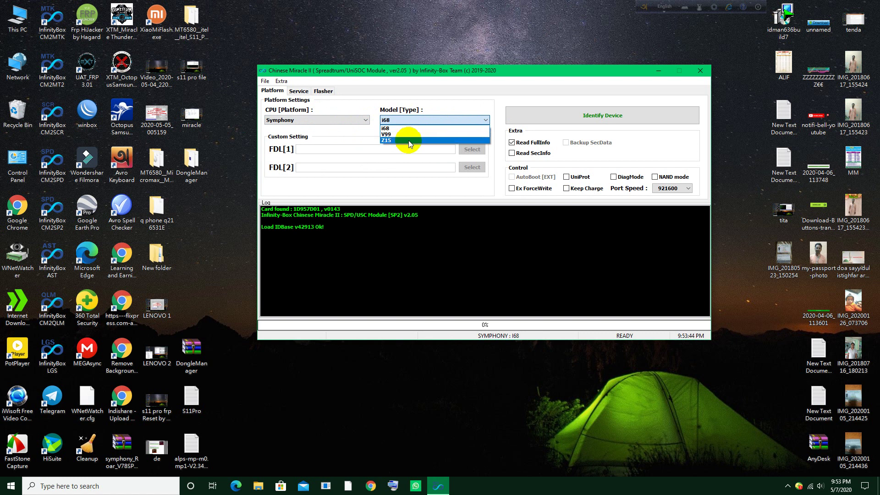
pyautogui.click(410, 86)
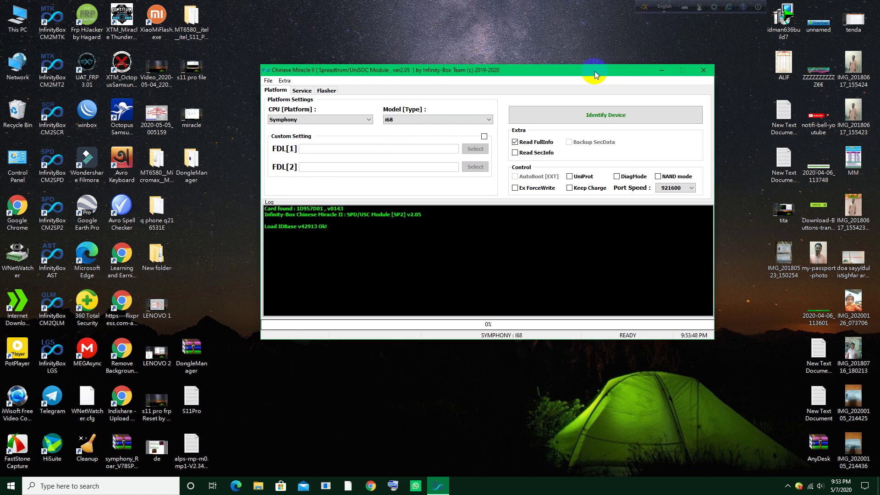
pyautogui.moveTo(595, 71); pyautogui.dragTo(608, 68)
pyautogui.click(458, 271)
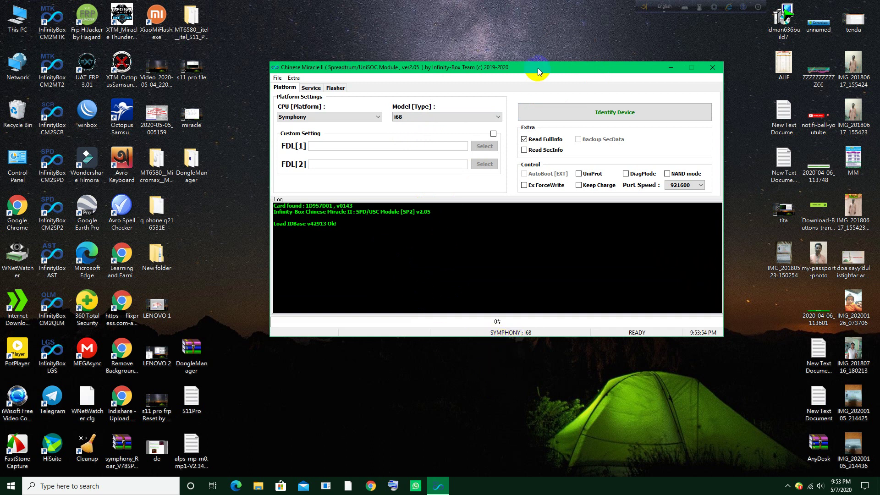
pyautogui.moveTo(538, 68)
pyautogui.mouseDown()
pyautogui.moveTo(549, 70)
pyautogui.moveTo(542, 71)
pyautogui.mouseUp()
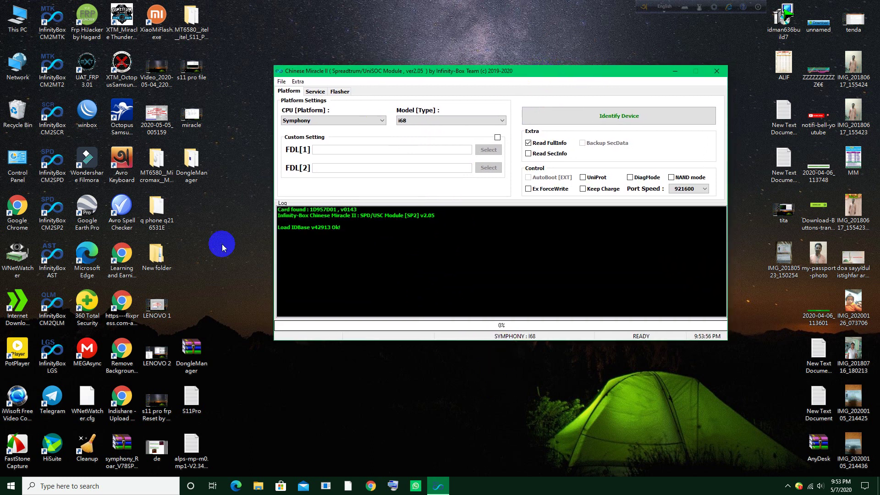
pyautogui.click(202, 358)
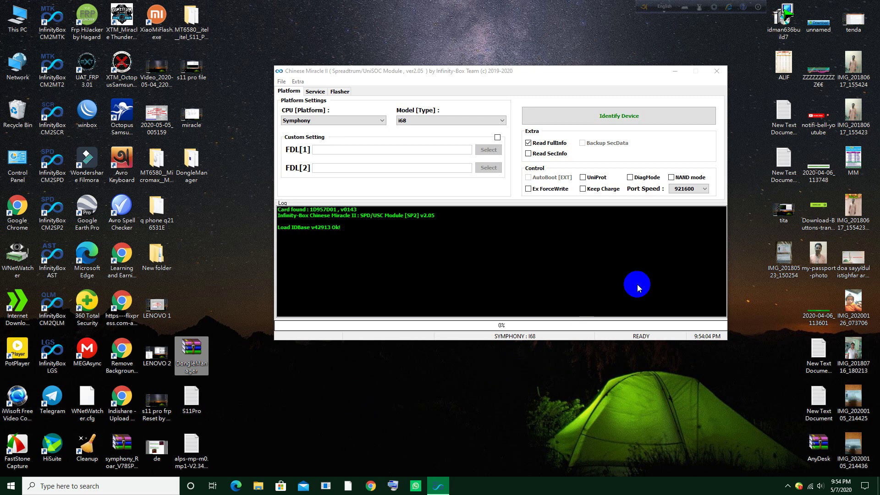
pyautogui.moveTo(620, 73); pyautogui.dragTo(621, 74)
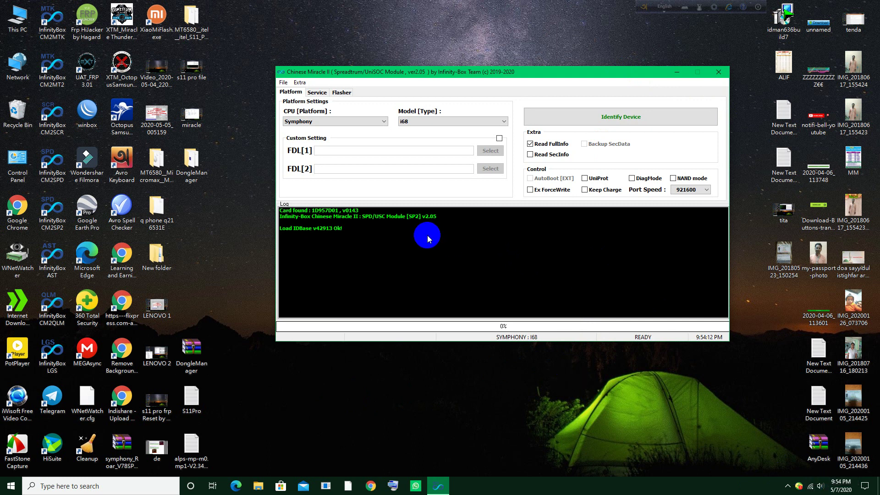
pyautogui.click(46, 213)
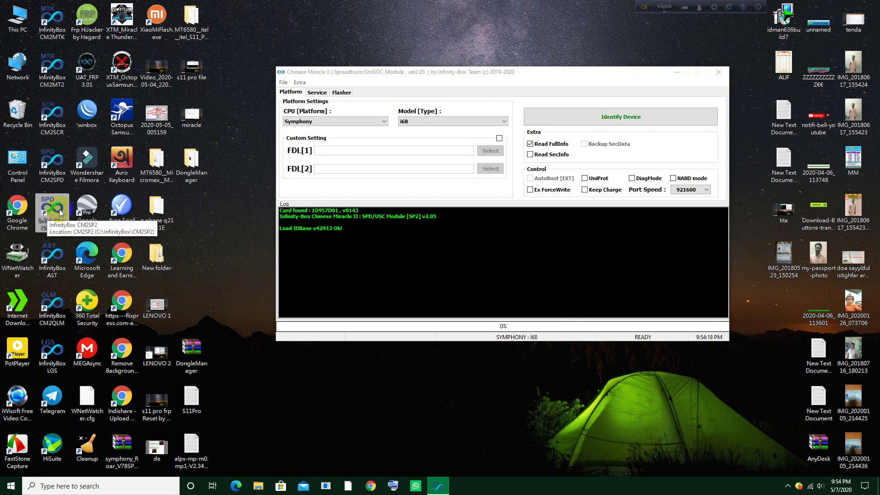
pyautogui.click(210, 250)
pyautogui.click(646, 63)
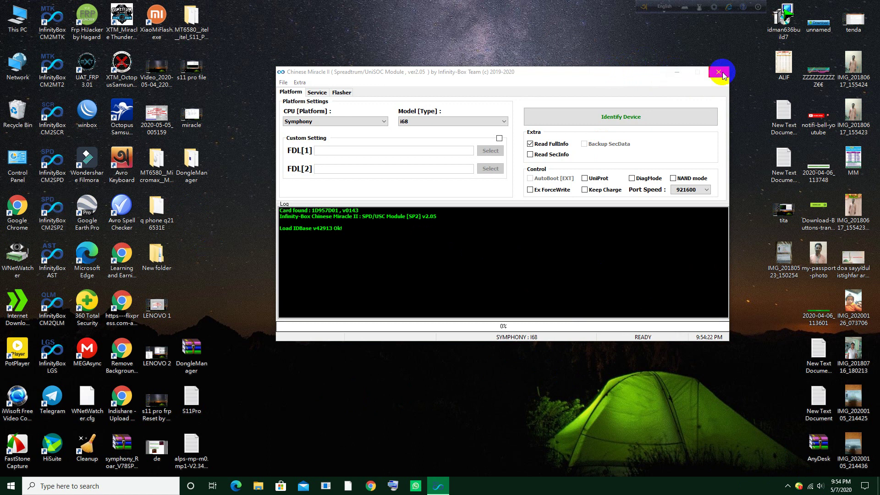
pyautogui.click(788, 488)
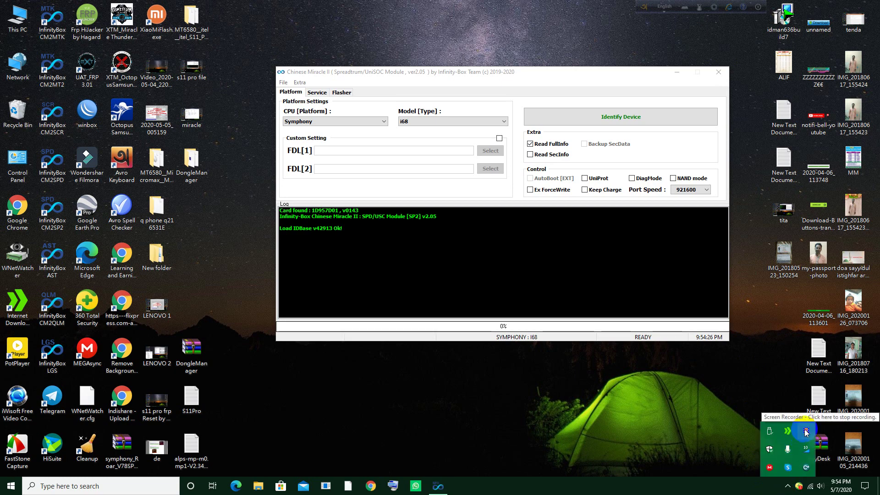